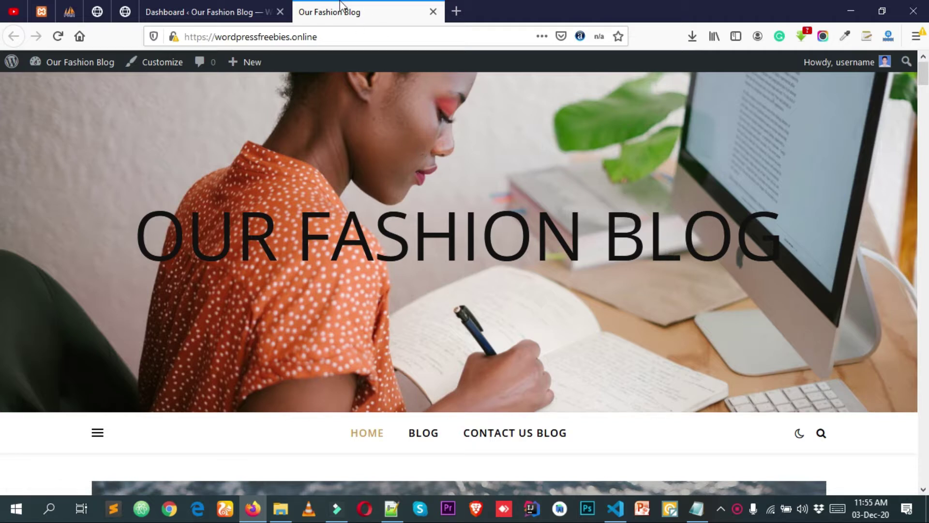
Search for "wp reset" among the plugins available to add to the WordPress site.
left_click(263, 2)
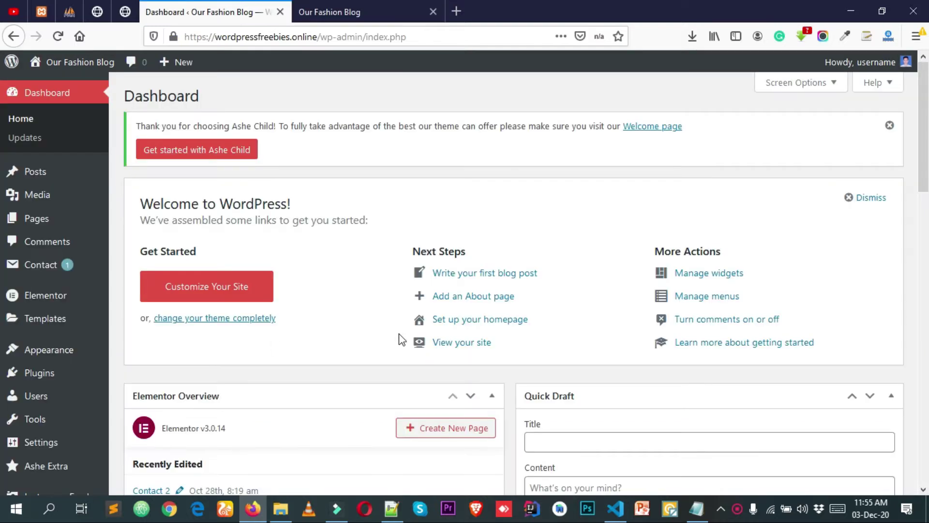
left_click(47, 379)
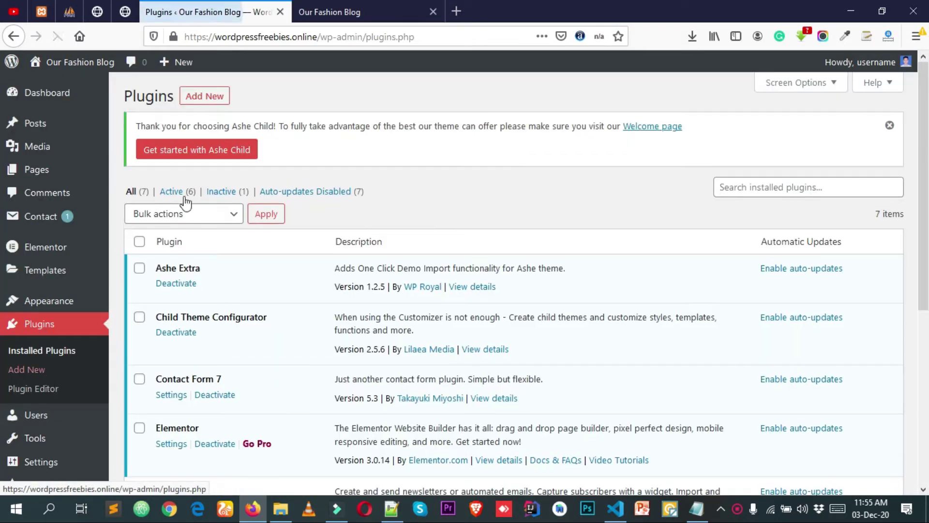
left_click(196, 99)
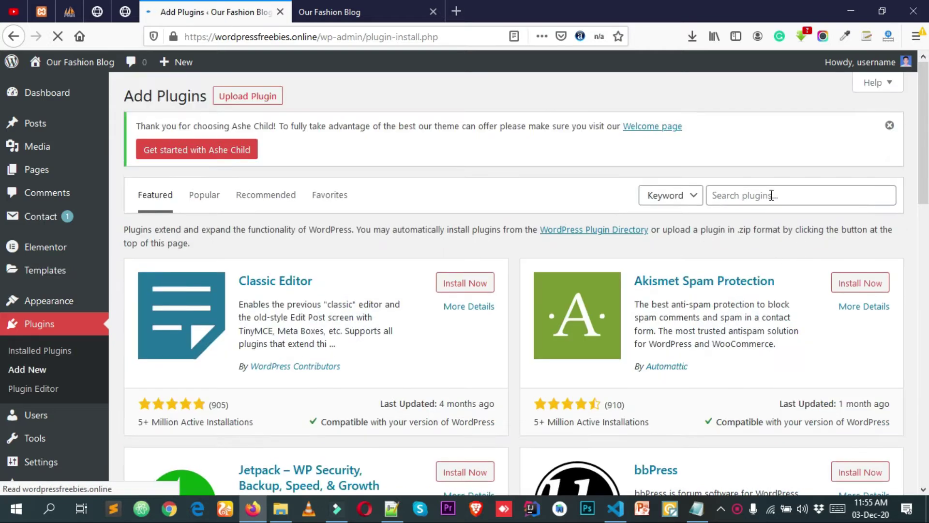
left_click(771, 195)
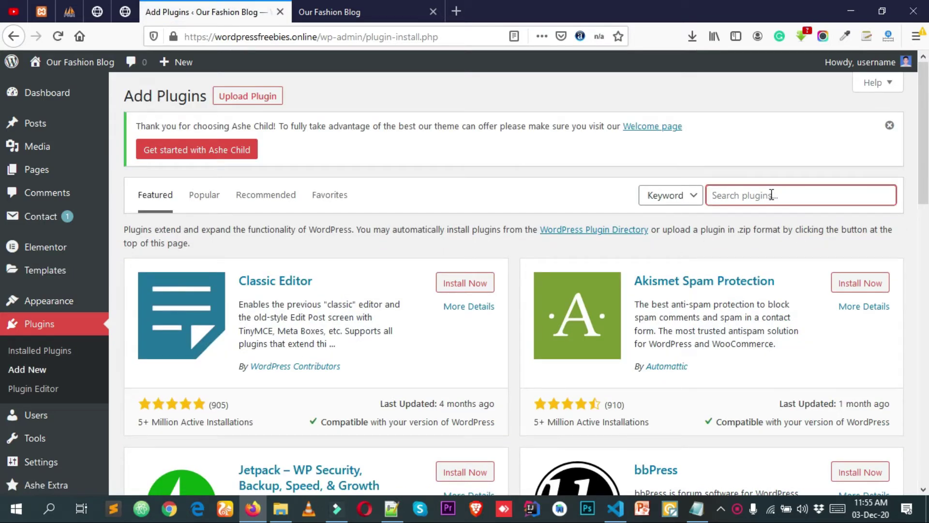
type("wp reset")
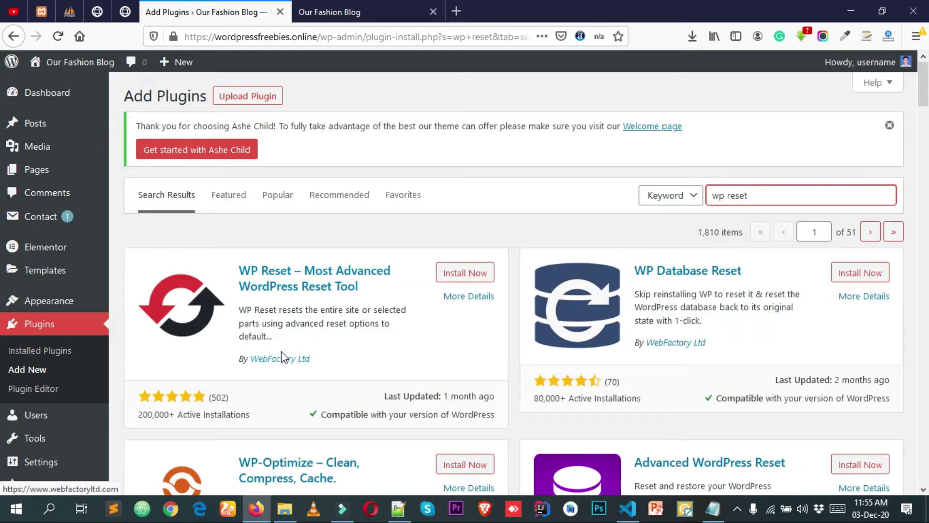
Install and activate the plugin "WP Reset – Most Advanced WordPress Reset Tool".
left_click(469, 275)
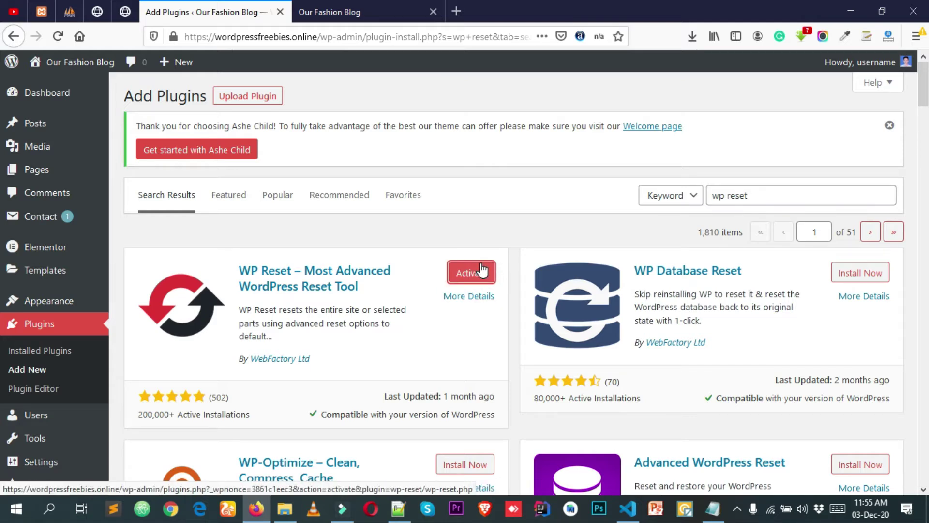
left_click(467, 276)
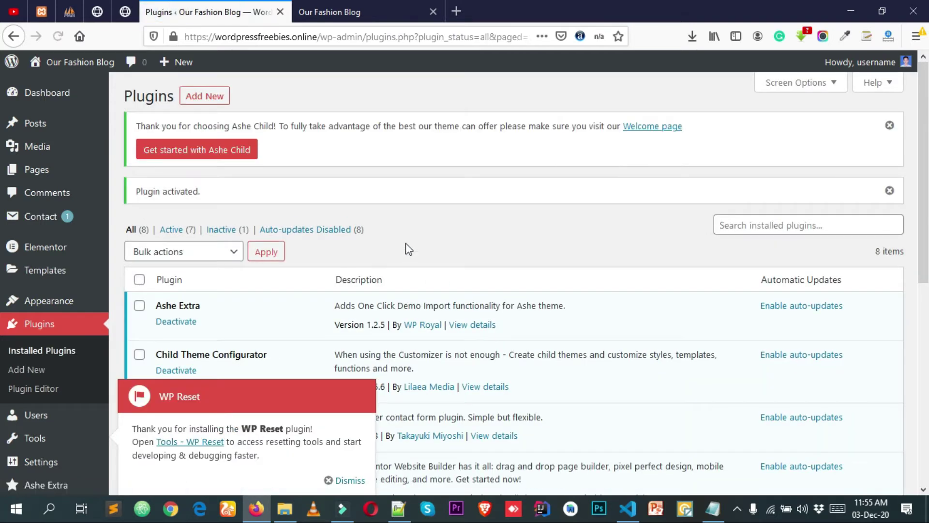
scroll(408, 249, "down", 3)
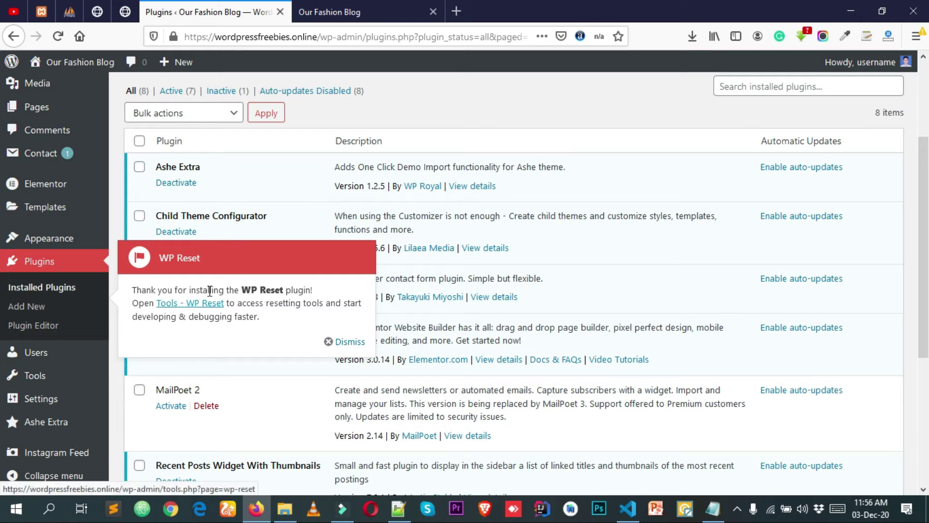
Open the WP Reset tool page and decline the free WP 301 Redirects license offer so it is not shown again.
left_click(179, 302)
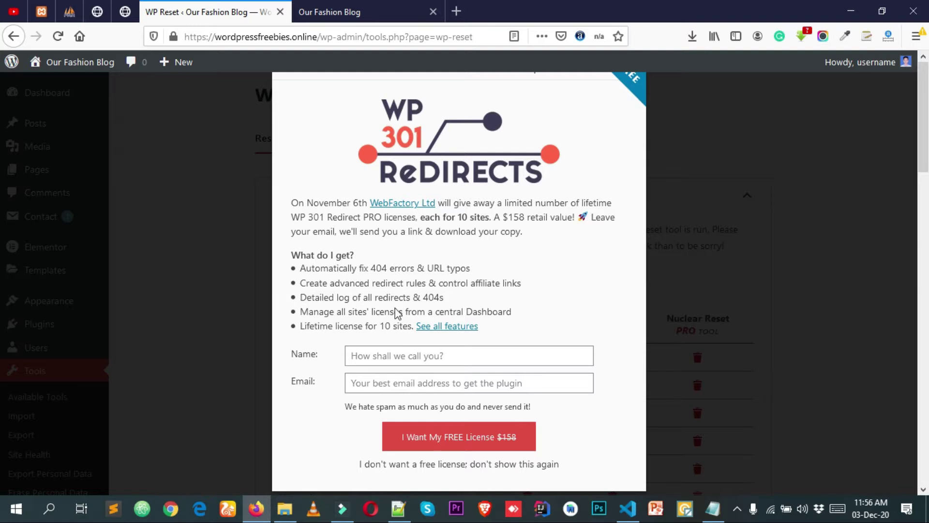
scroll(457, 311, "down", 3)
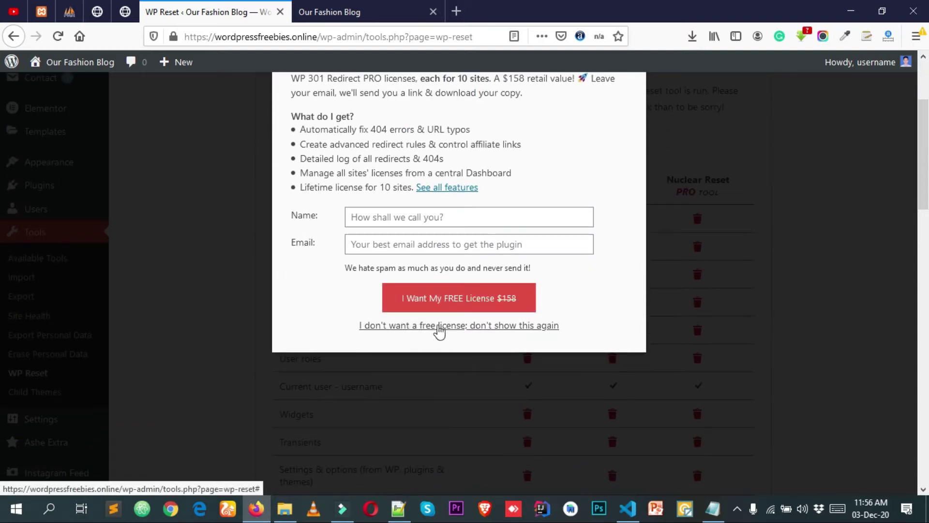
left_click(516, 327)
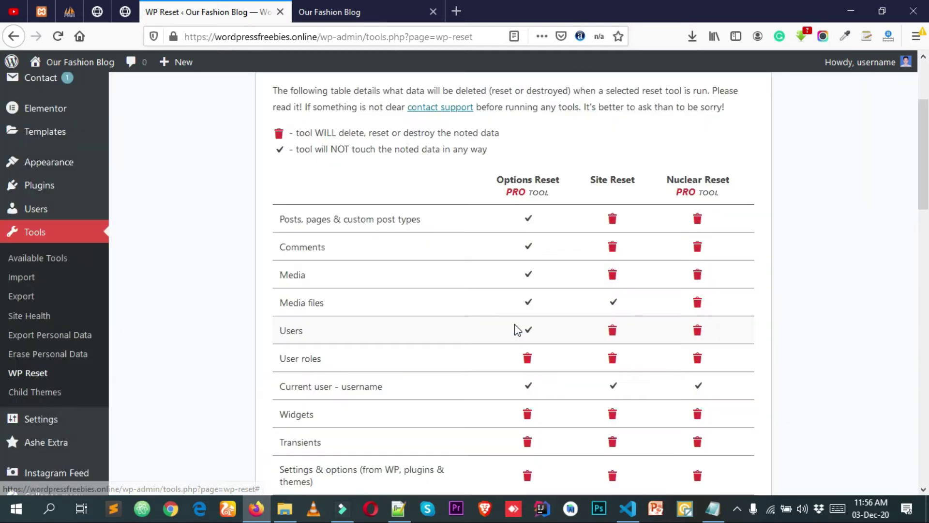
Review the table of data each reset tool deletes, the Site Reset options, and the blog's current home page.
scroll(462, 257, "up", 4)
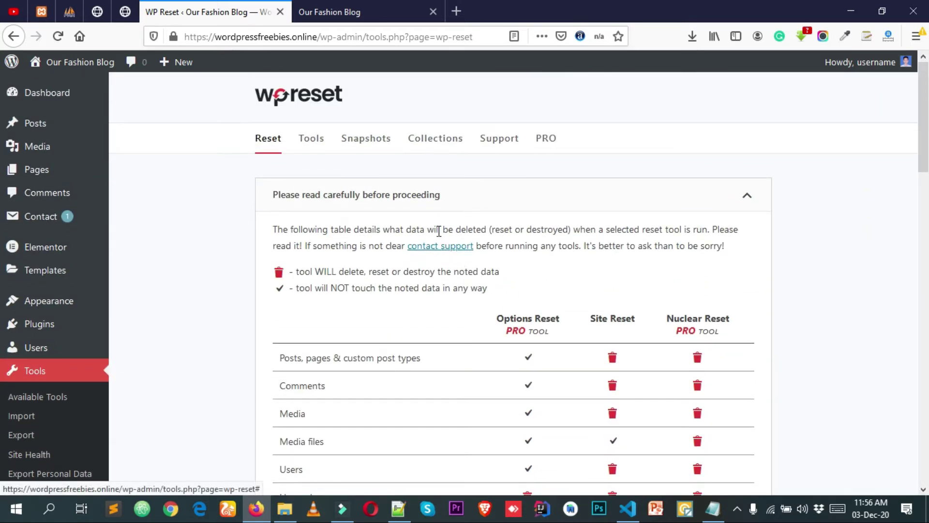
scroll(438, 233, "down", 20)
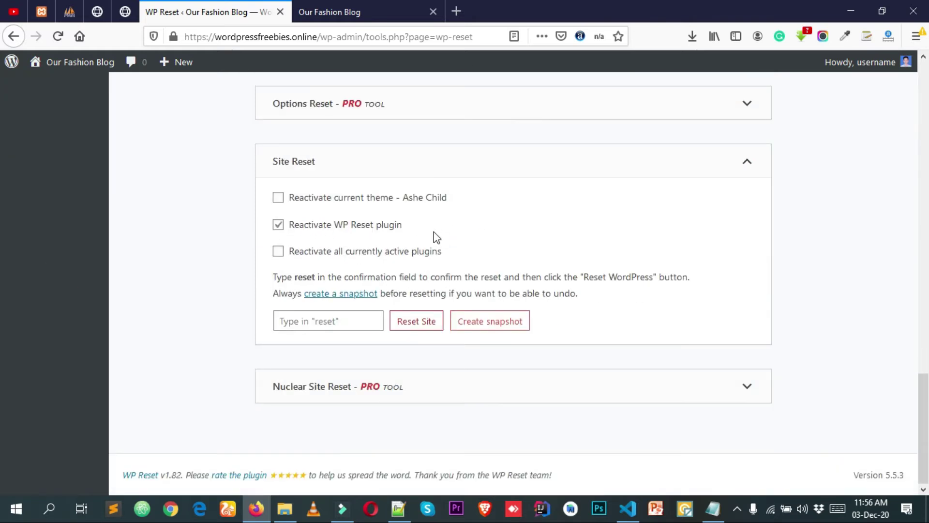
left_click(346, 321)
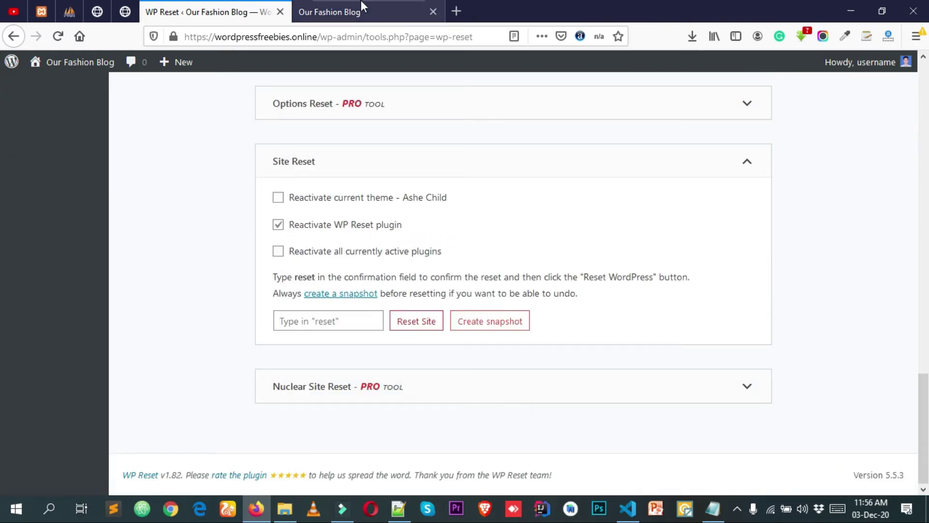
left_click(363, 10)
scroll(1, 92, "down", 15)
scroll(1, 78, "up", 15)
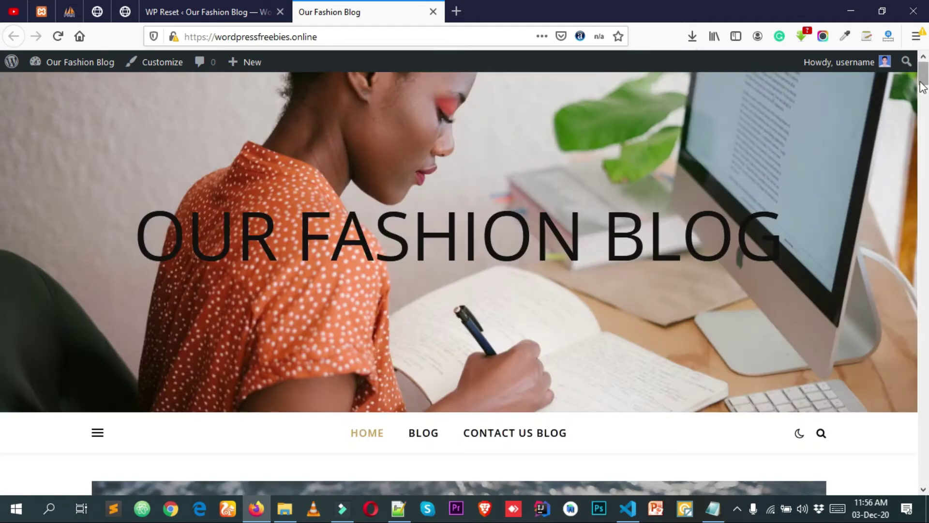
scroll(434, 245, "down", 5)
scroll(434, 245, "up", 5)
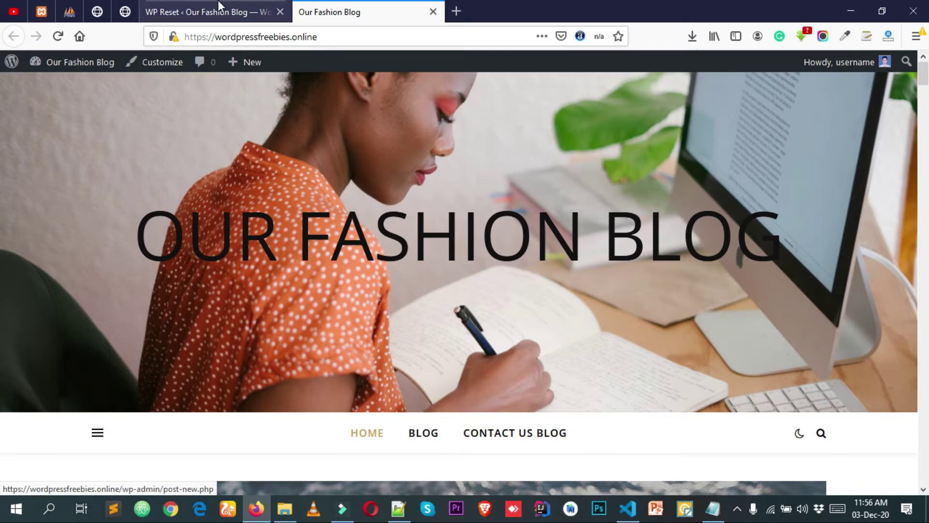
Run Site Reset with only the WP Reset plugin set to be reactivated, entering "reset" as the confirmation word.
left_click(208, 12)
left_click(339, 317)
type("reset")
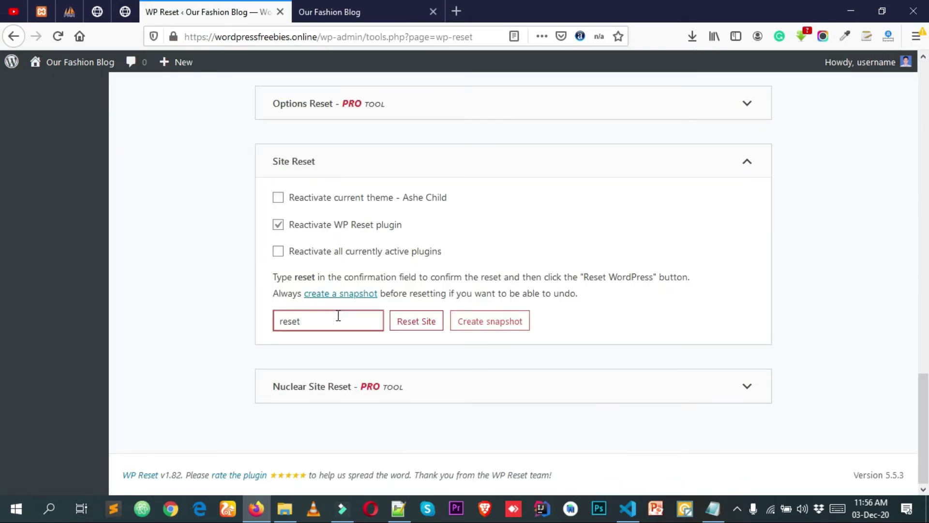
left_click(411, 321)
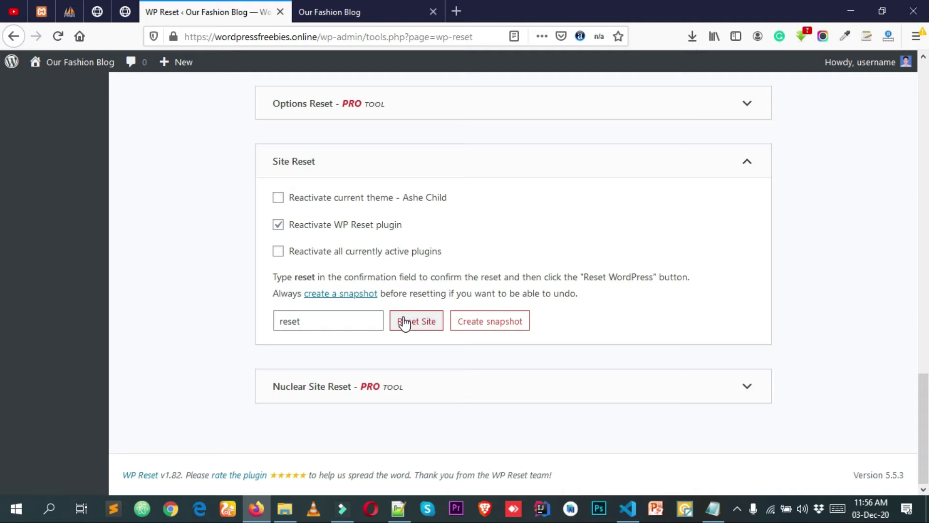
left_click(414, 378)
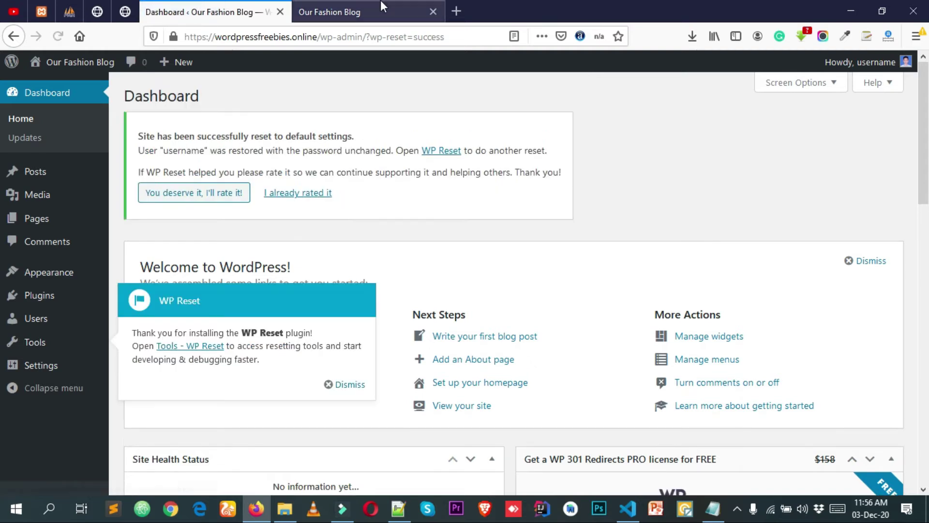
Reload the blog's home page and check the Posts and Pages lists in the admin area.
left_click(380, 3)
right_click(317, 103)
left_click(412, 115)
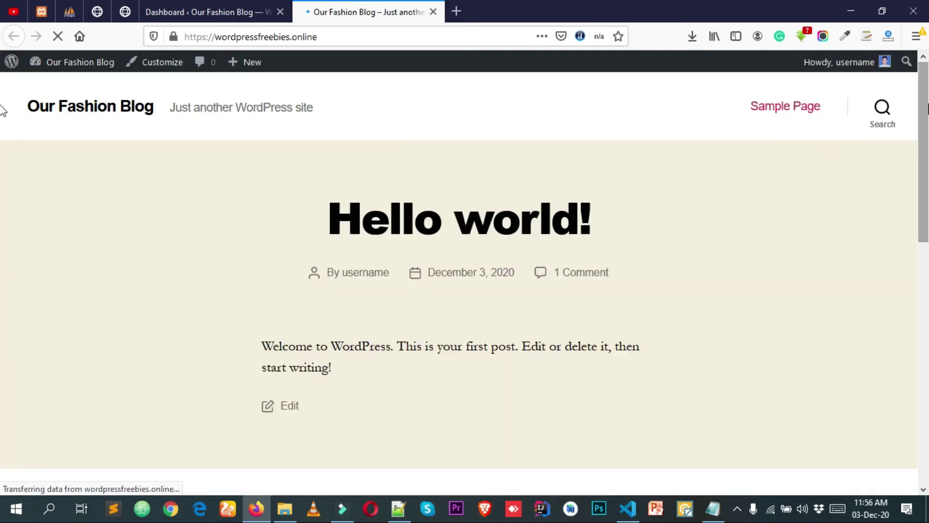
left_click_drag(928, 104, 908, 102)
key("ctrl+shift+Tab")
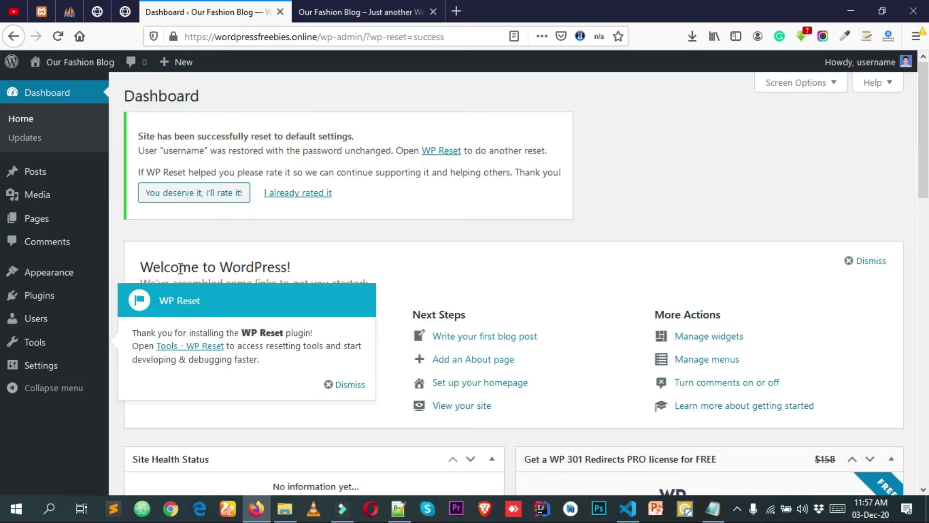
left_click(64, 171)
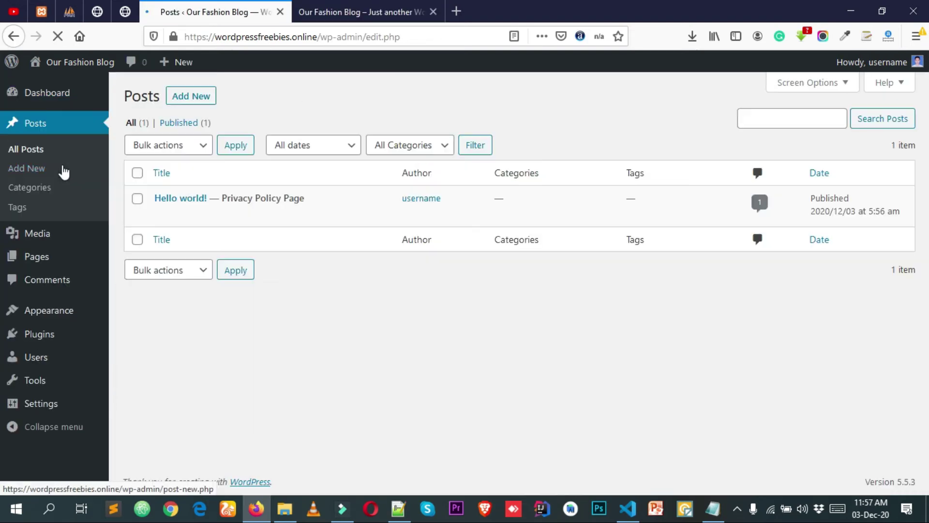
left_click(45, 259)
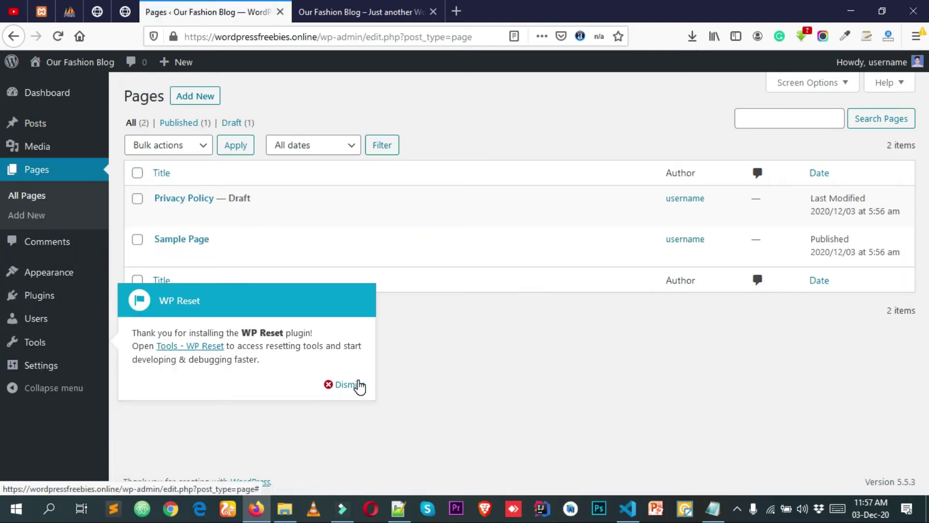
Open the WP Reset tools collection and delete all transients from the database.
left_click(191, 348)
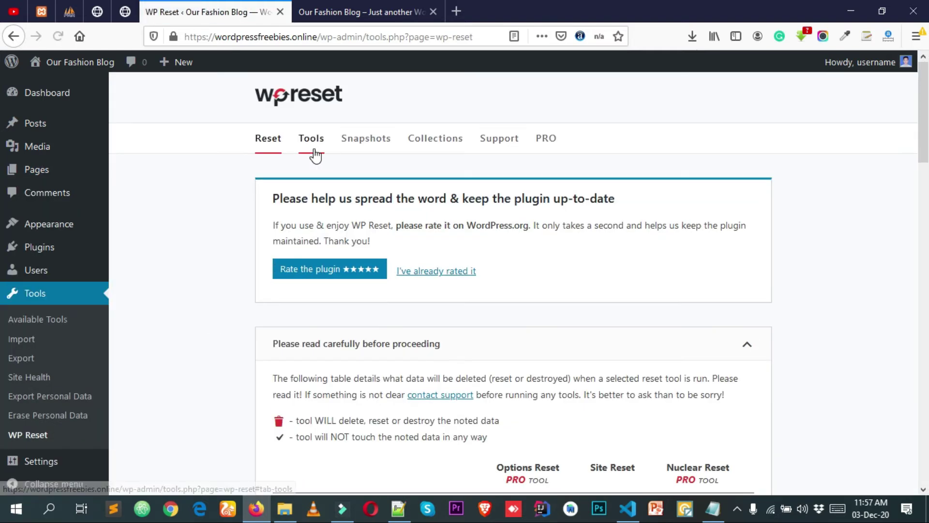
left_click(312, 138)
scroll(339, 173, "down", 5)
scroll(518, 167, "down", 5)
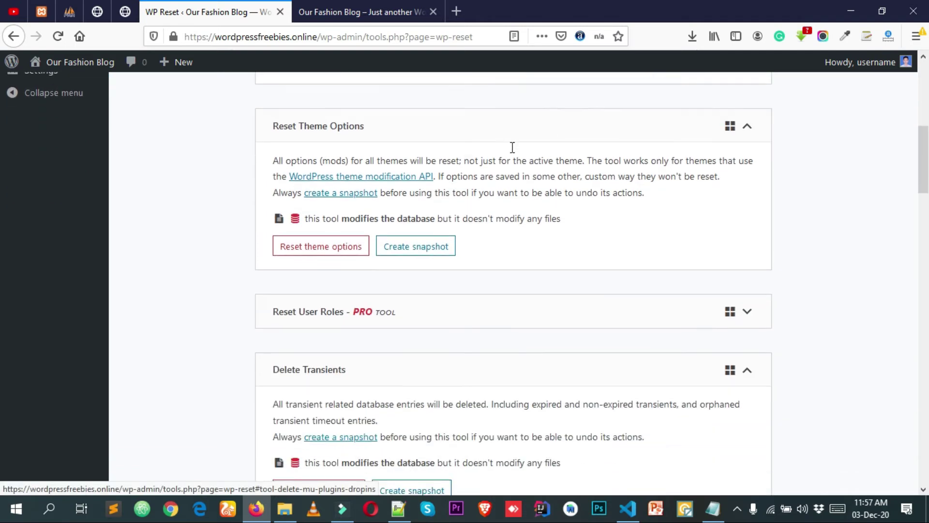
scroll(564, 204, "down", 2)
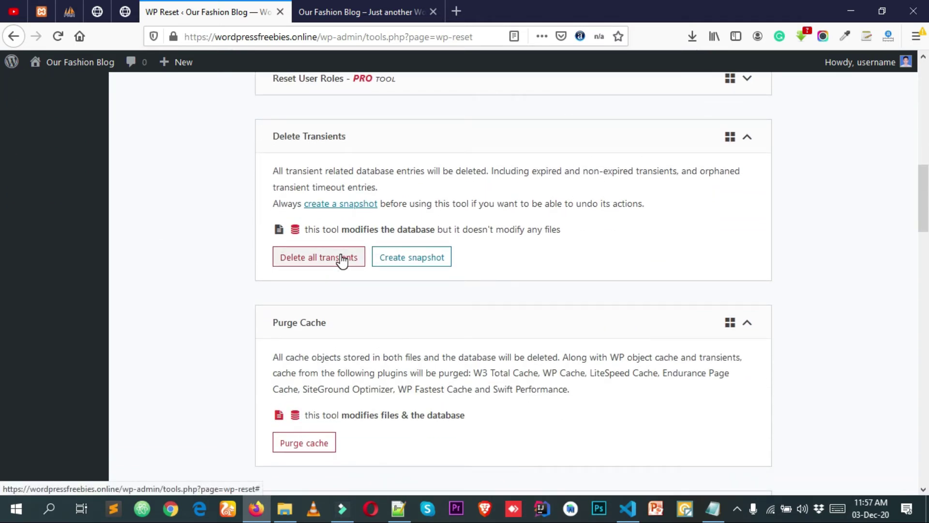
left_click(341, 259)
left_click(430, 374)
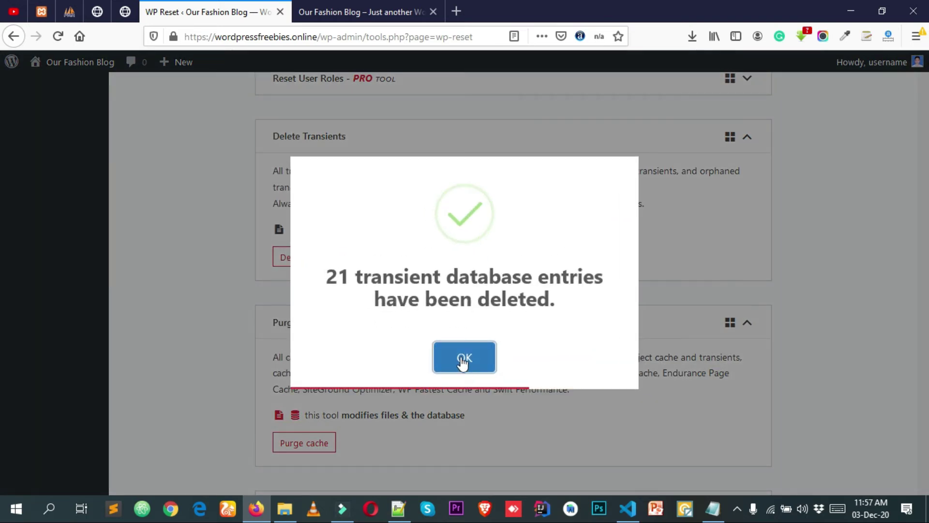
left_click(462, 357)
Delete all installed themes, including the active Twenty Twenty, with the Delete Themes tool.
scroll(385, 358, "down", 1)
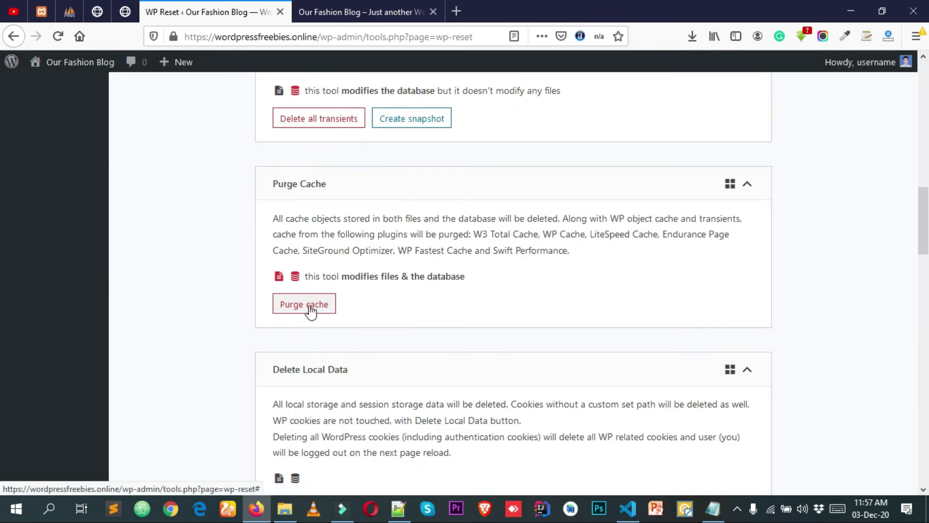
scroll(406, 305, "down", 3)
scroll(469, 309, "down", 5)
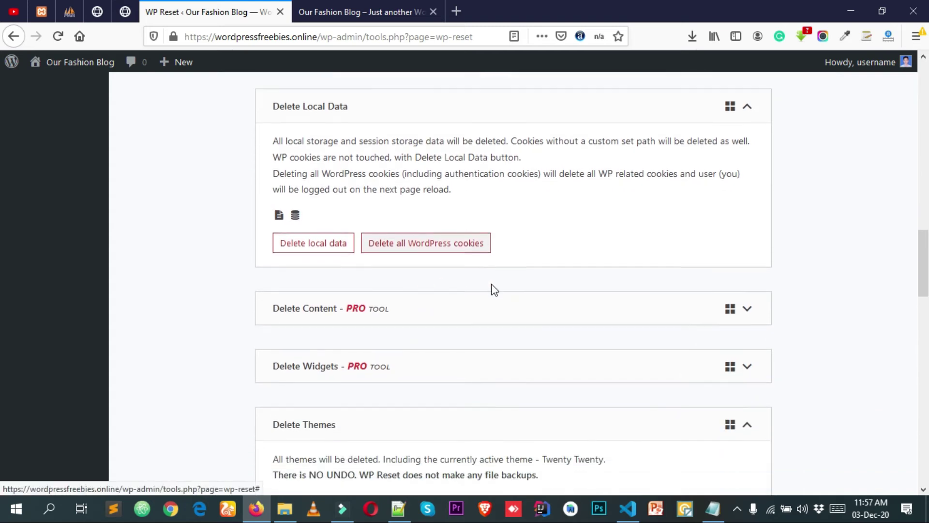
scroll(511, 246, "down", 3)
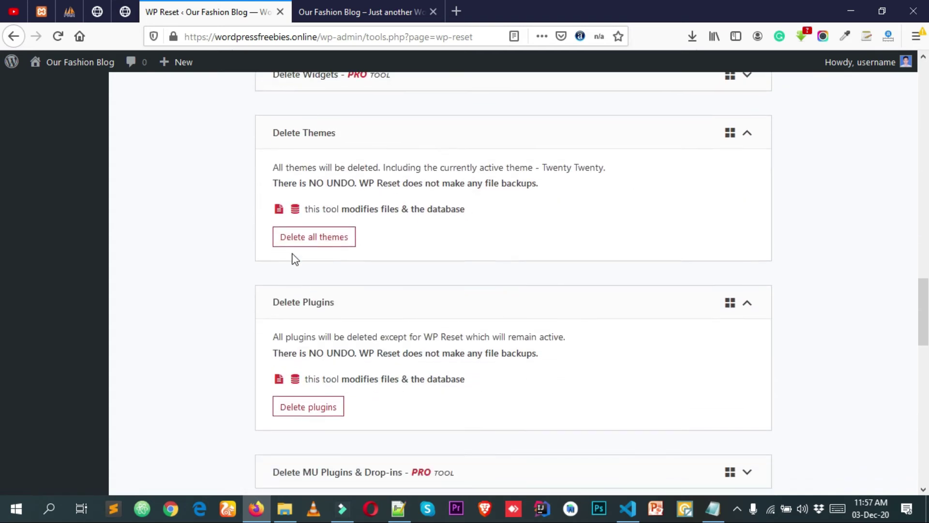
left_click(309, 236)
left_click(437, 373)
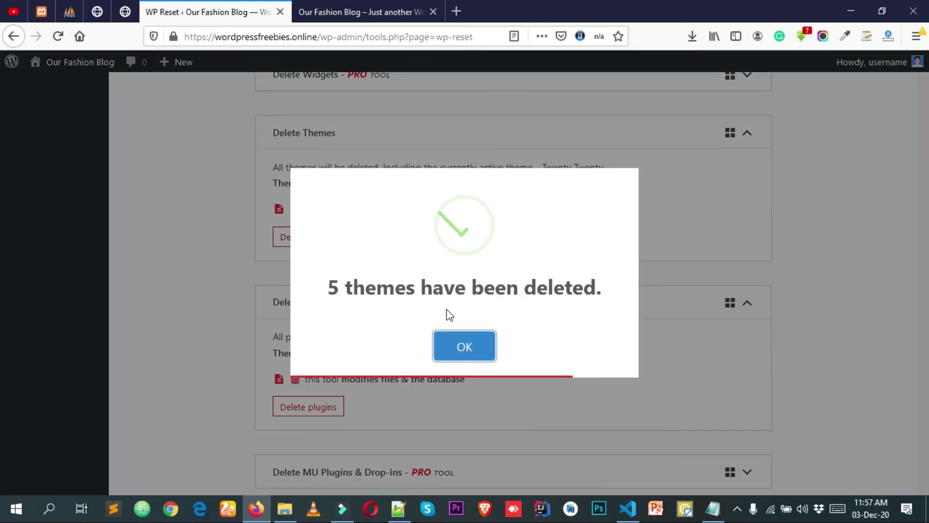
left_click(466, 356)
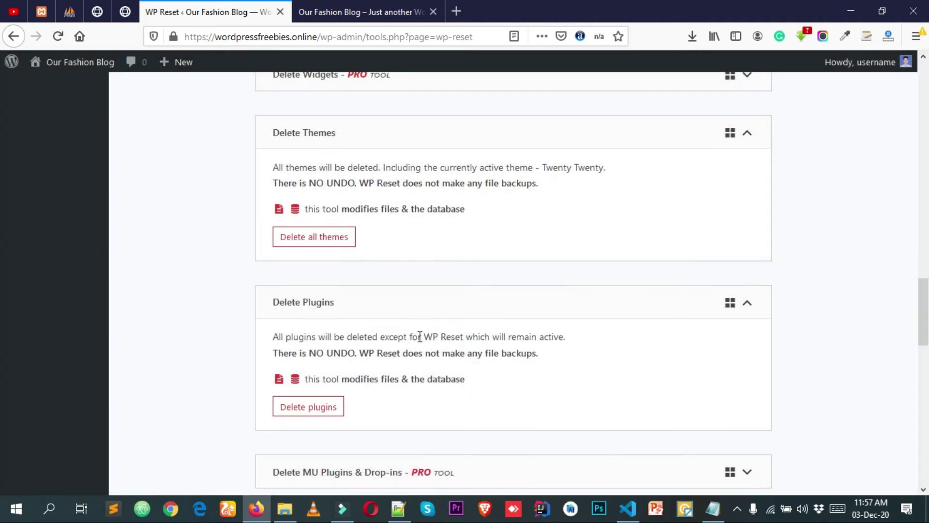
Delete all plugins except WP Reset with the Delete Plugins tool.
scroll(334, 367, "down", 1)
left_click(318, 341)
left_click(430, 371)
left_click(238, 336)
Look over the remaining cleanup tools and return to the WordPress dashboard.
scroll(342, 274, "down", 7)
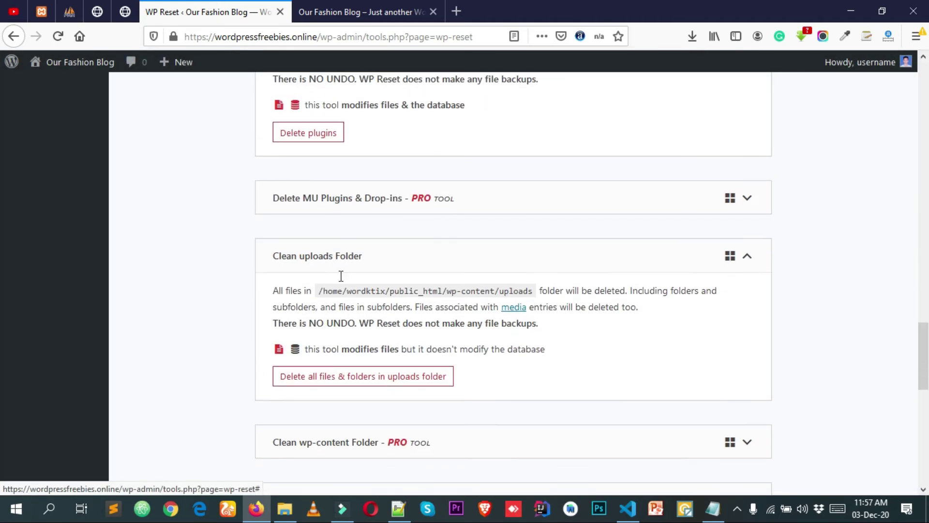
scroll(491, 261, "up", 20)
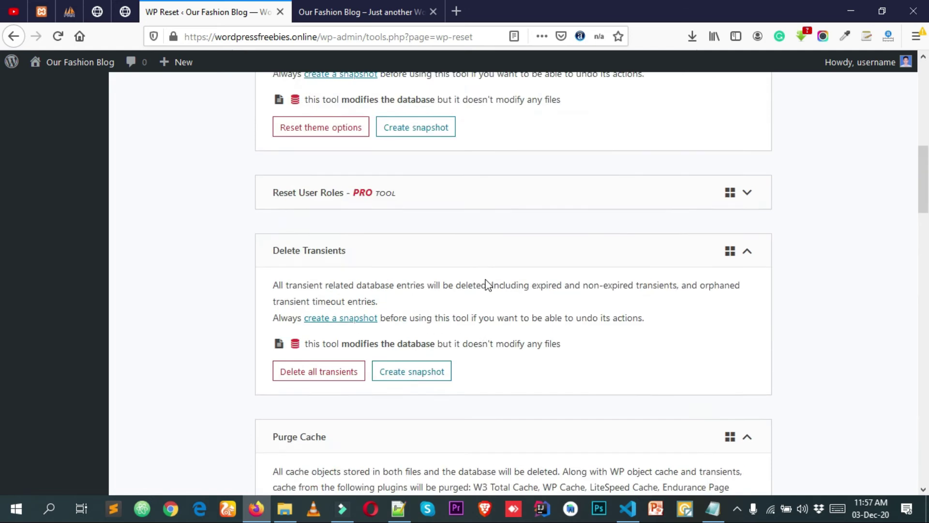
left_click(88, 99)
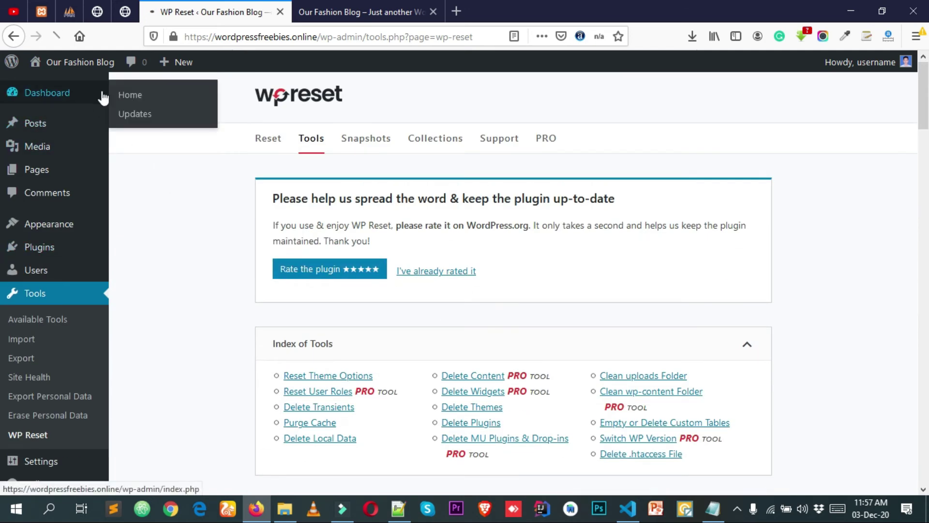
Reload the site's front page to check it after the cleanup, and look over the WordPress dashboard.
left_click(350, 5)
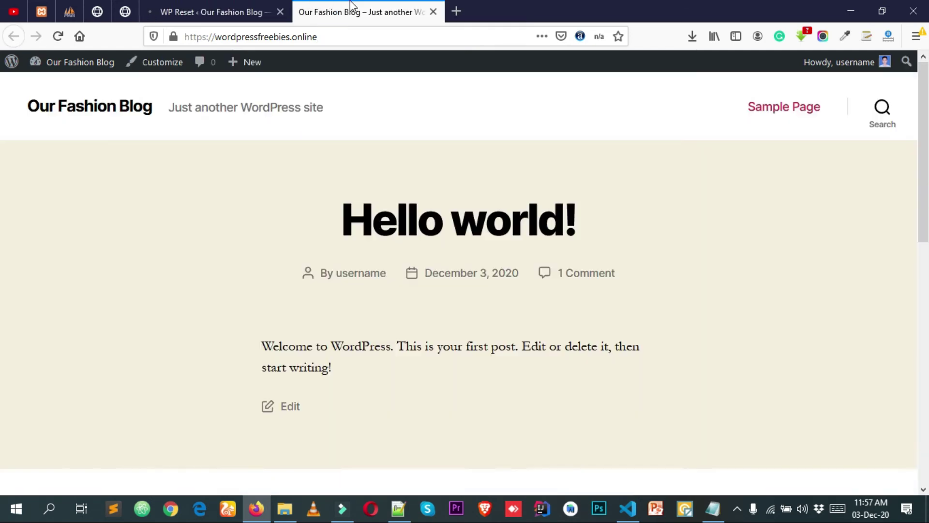
right_click(254, 158)
left_click(347, 166)
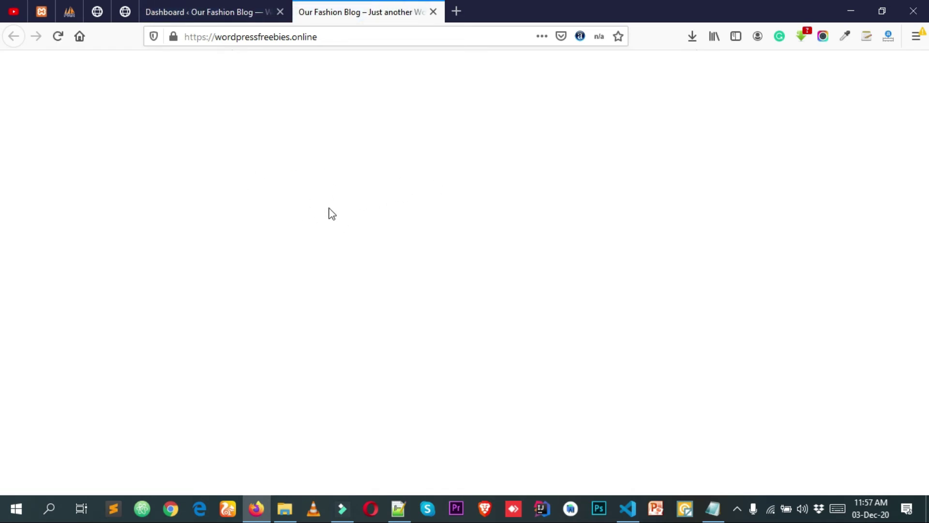
left_click(203, 10)
scroll(545, 276, "down", 5)
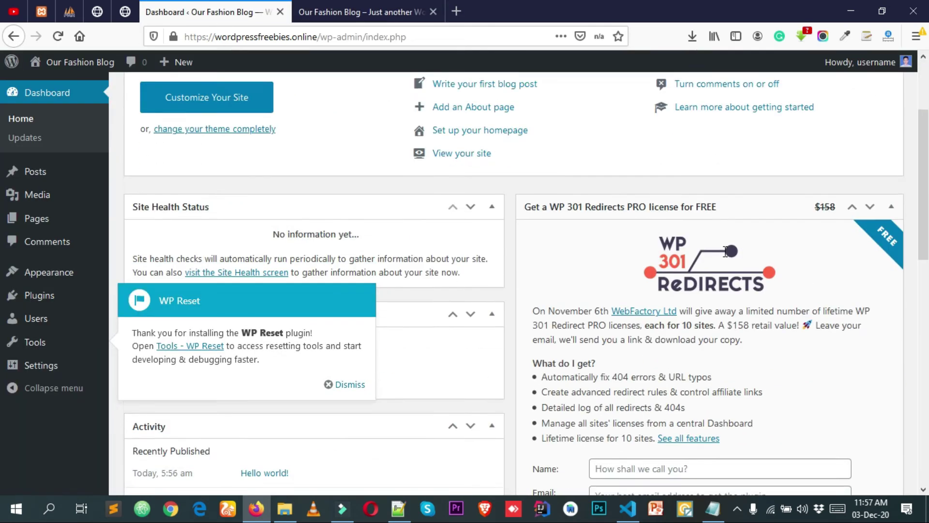
left_click(367, 11)
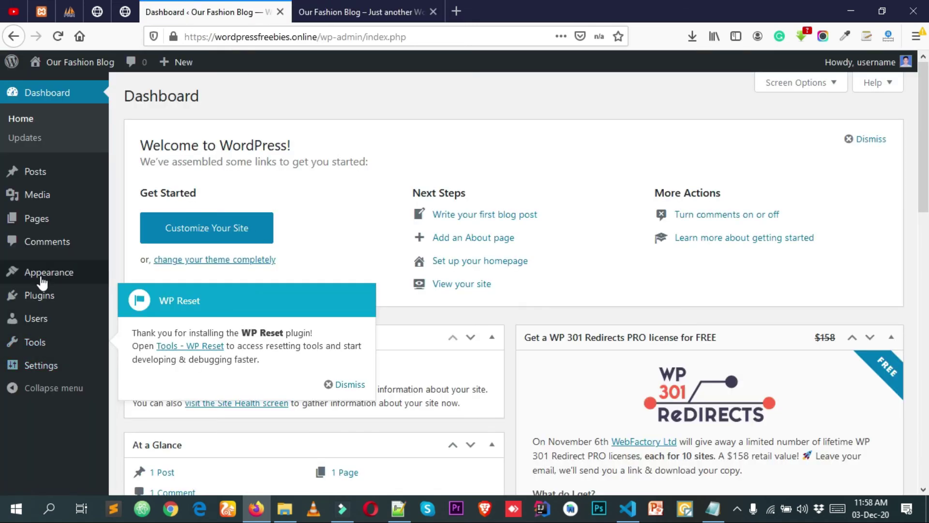
Open WP Reset and run the Site Reset again, entering "reset" as the confirmation word.
left_click(196, 352)
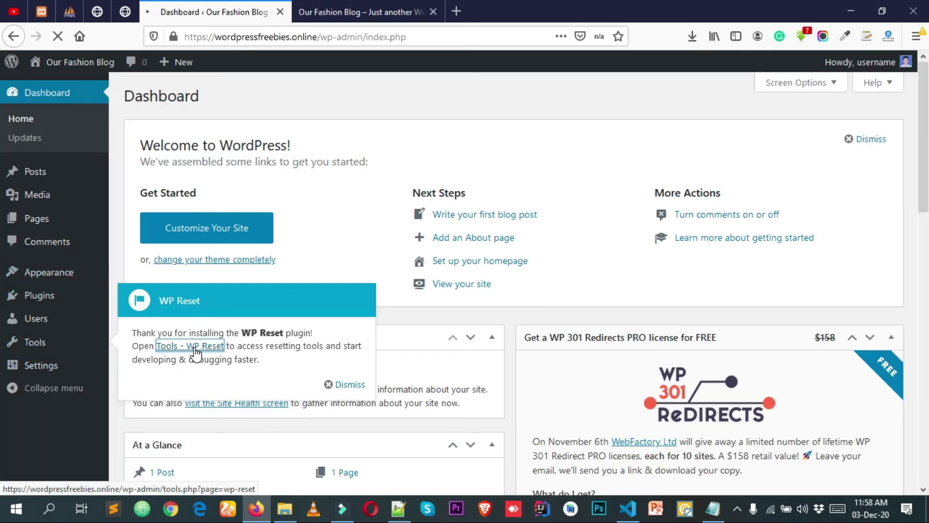
scroll(363, 325, "down", 5)
scroll(387, 322, "down", 6)
scroll(390, 334, "up", 10)
left_click(271, 138)
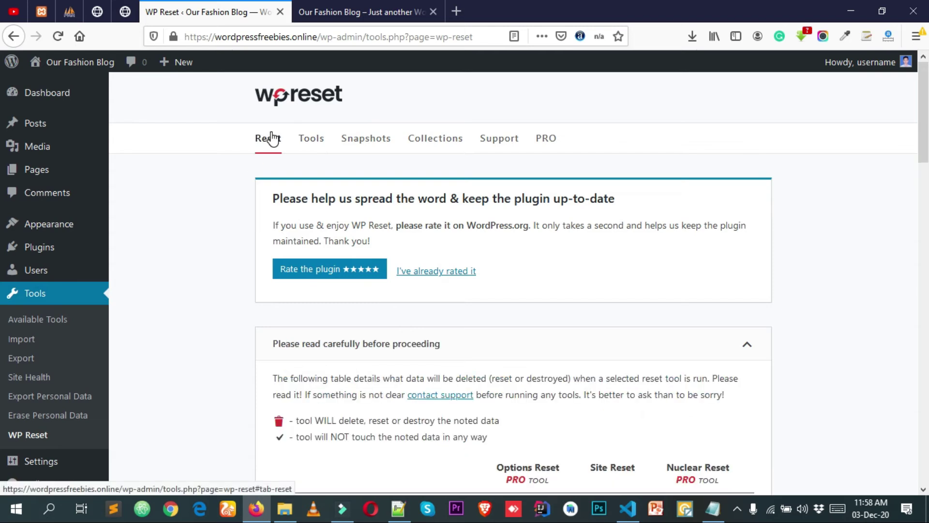
scroll(339, 309, "down", 15)
left_click(327, 322)
type("reset")
left_click(414, 321)
left_click(426, 373)
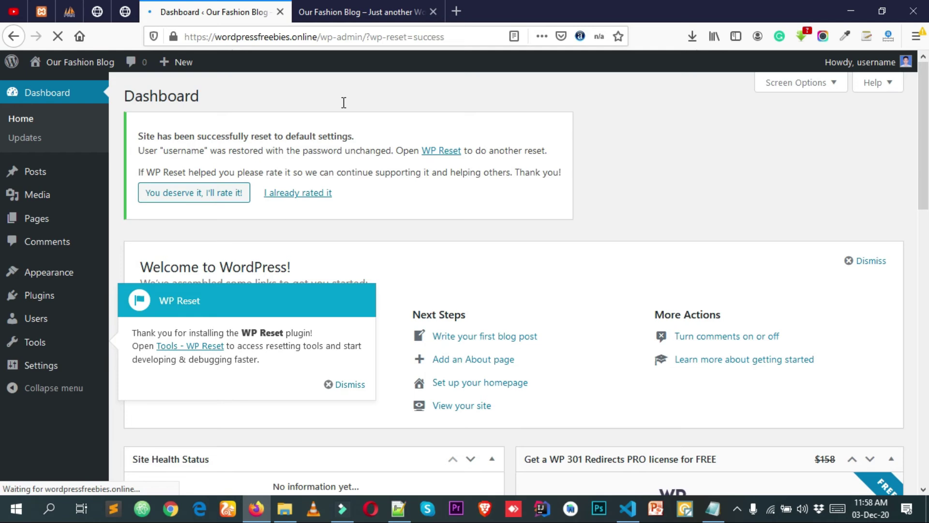
Reload the site's front page and read the message it displays.
left_click(341, 11)
left_click(367, 112)
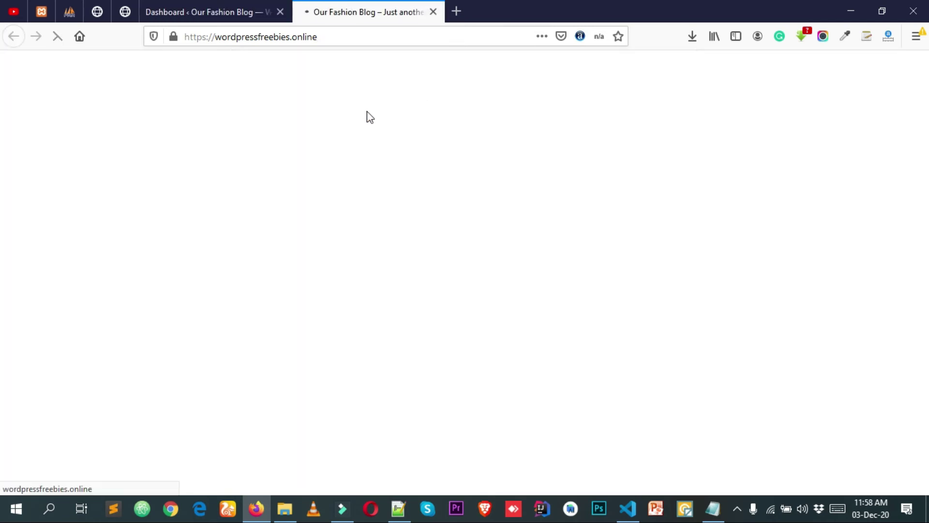
left_click(232, 11)
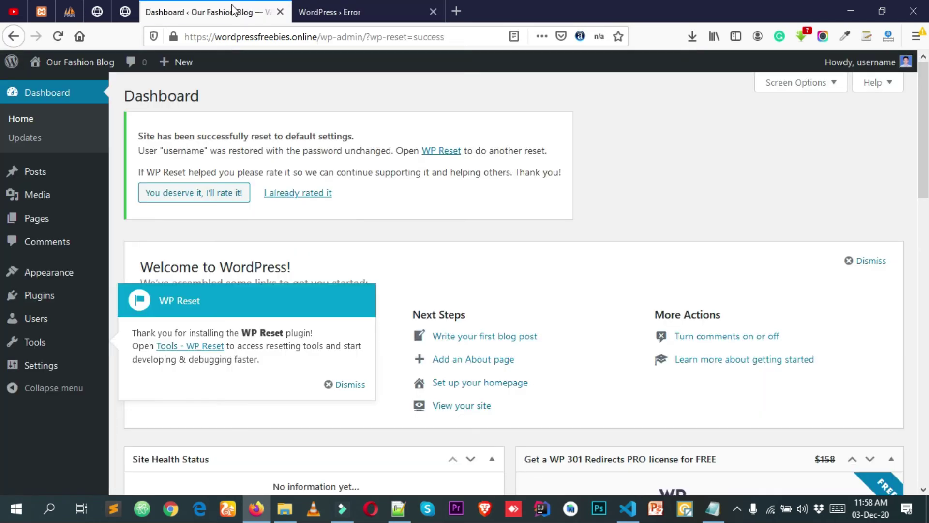
left_click(317, 11)
left_click_drag(227, 120, 443, 130)
left_click(406, 129)
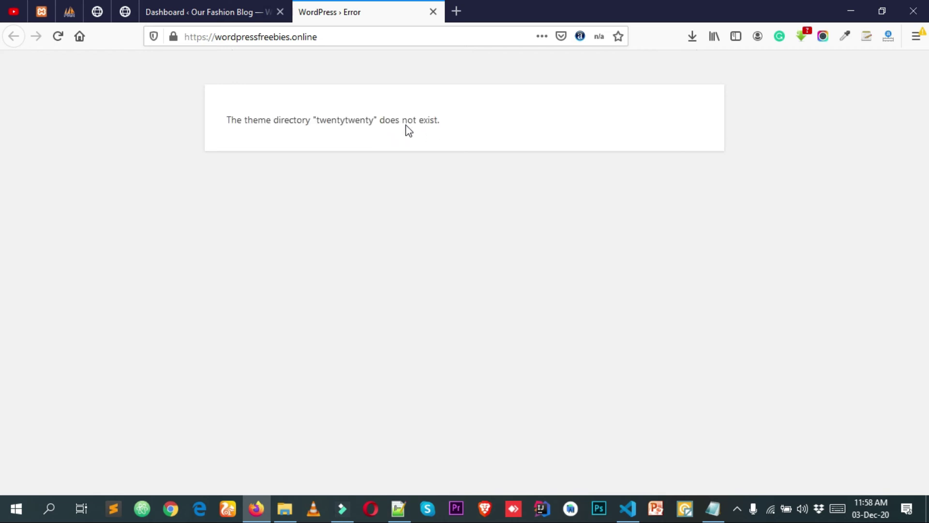
Copy the theme name "twentytwenty" from the front page's message and return to the WordPress dashboard.
double_click(348, 125)
key("ctrl+c")
left_click(207, 10)
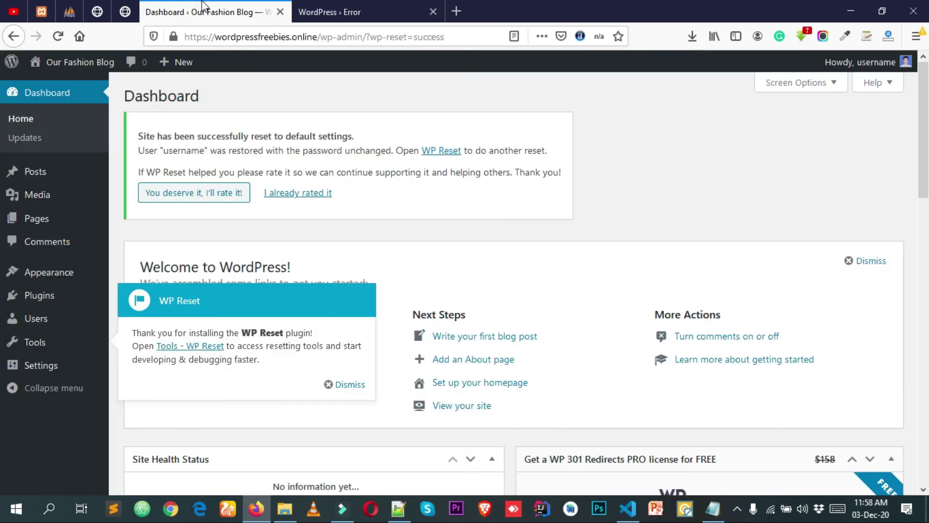
Dismiss the WP Reset welcome notice and open the list of installed themes.
mouse_move(59, 275)
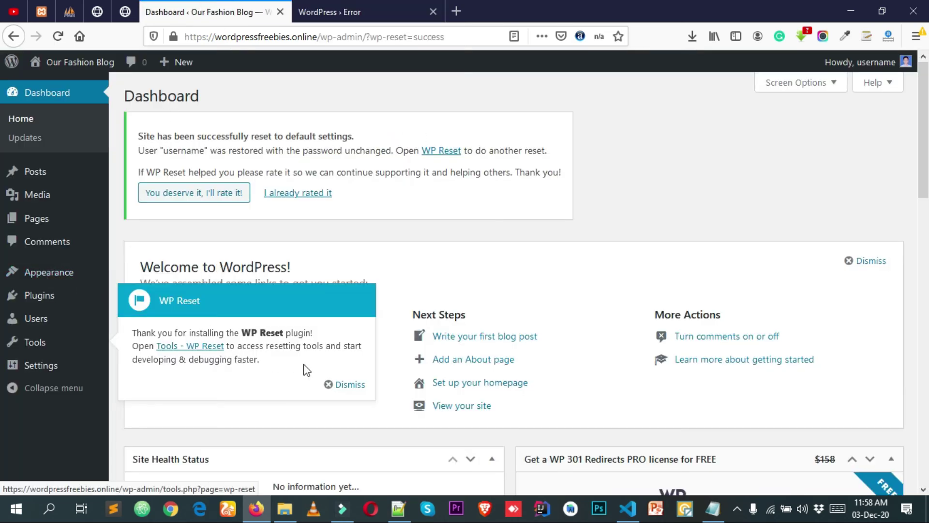
left_click(344, 385)
mouse_move(93, 277)
left_click(134, 277)
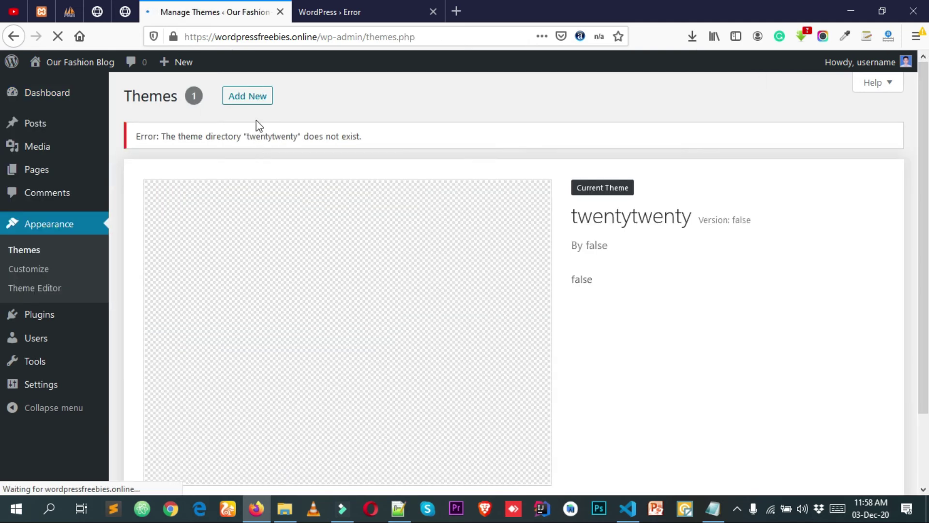
scroll(291, 145, "down", 1)
scroll(344, 263, "up", 1)
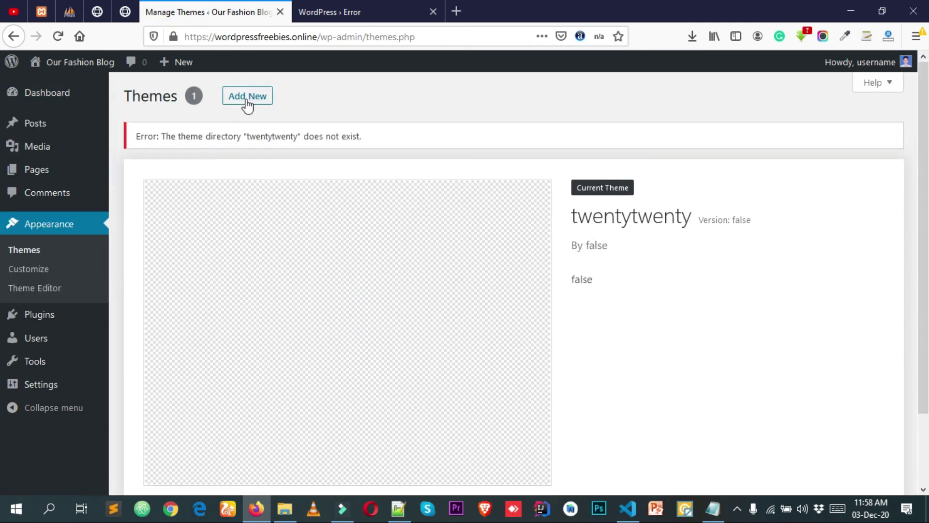
Search for "twentytwenty" among the themes available to add and install the Twenty Twenty theme.
left_click(250, 103)
left_click(819, 141)
key("ctrl+v")
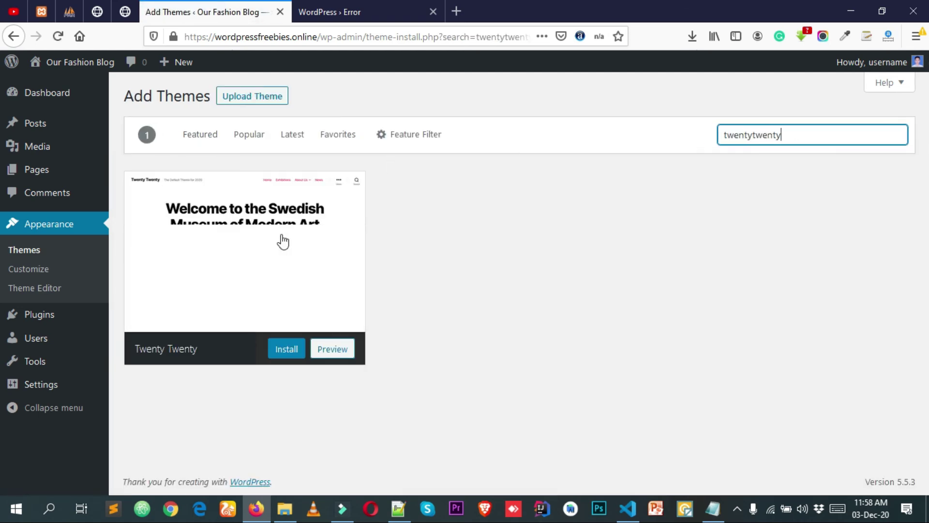
left_click(285, 353)
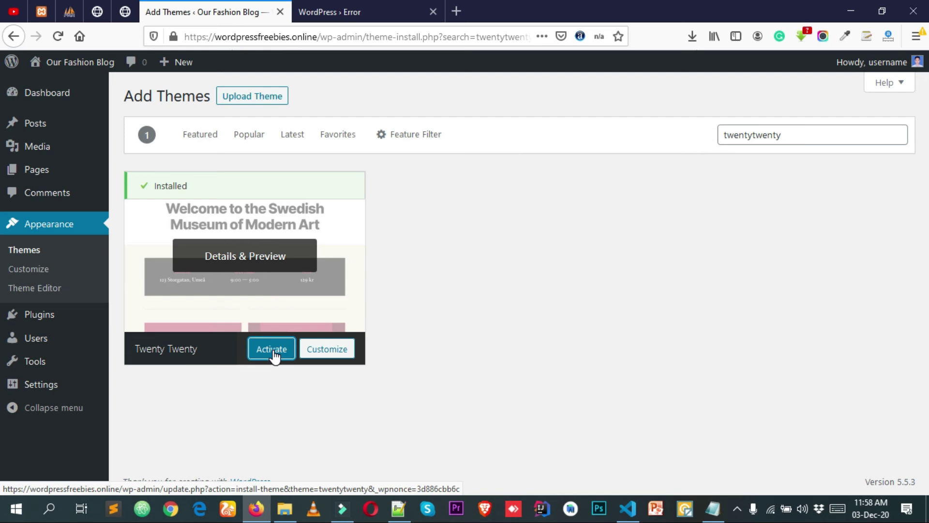
Reload the site's front page to check how it displays with the Twenty Twenty theme installed.
left_click(367, 10)
right_click(279, 168)
left_click(371, 178)
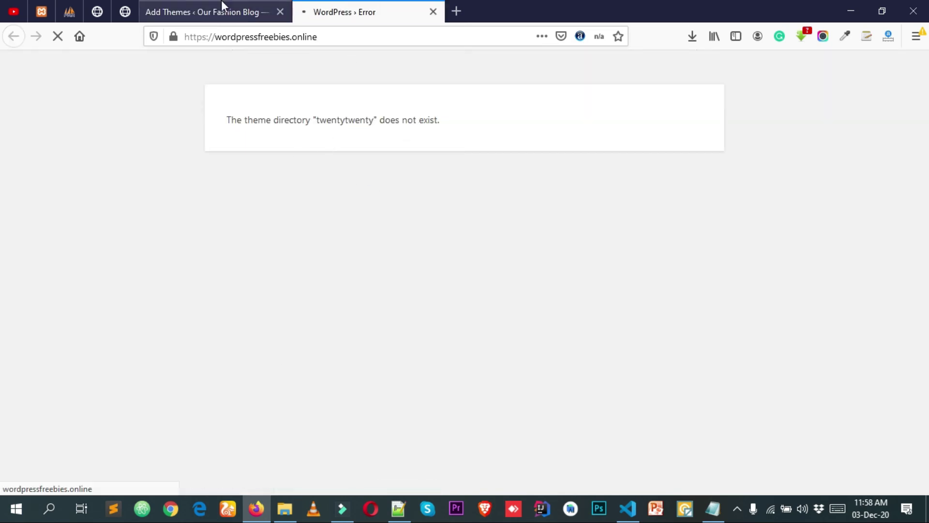
left_click(221, 9)
left_click(395, 6)
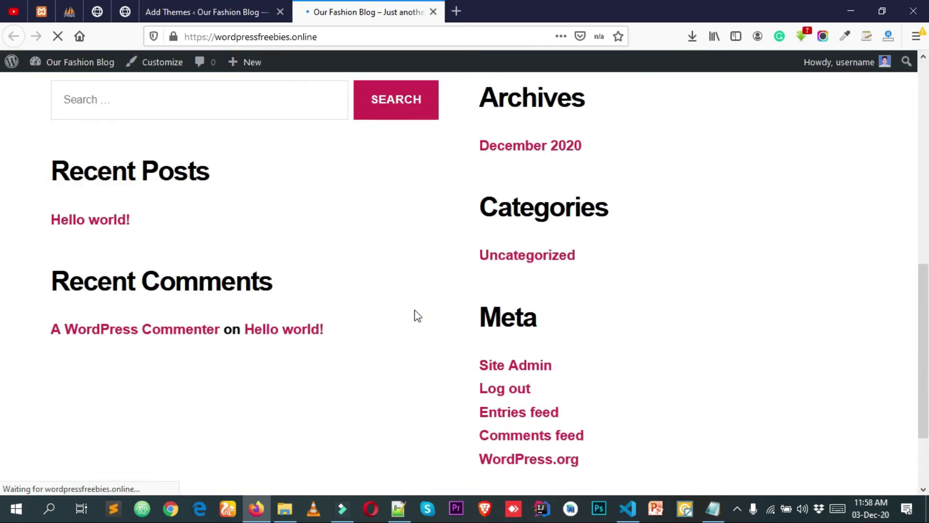